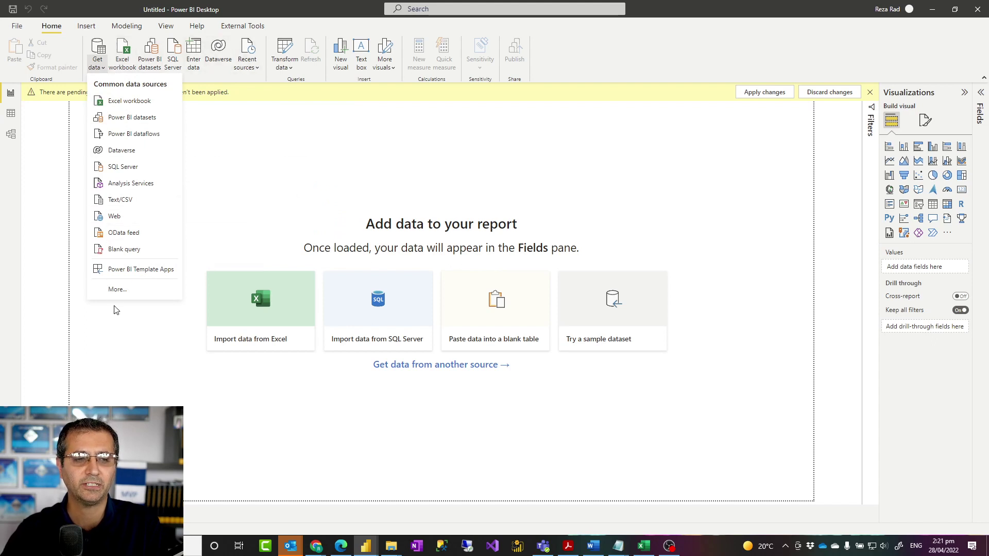
Browse the data connector categories, including File, Database, Power Platform, Azure and Online Services, and return to the full list
{"action": "left_click", "coordinate": [118, 289]}
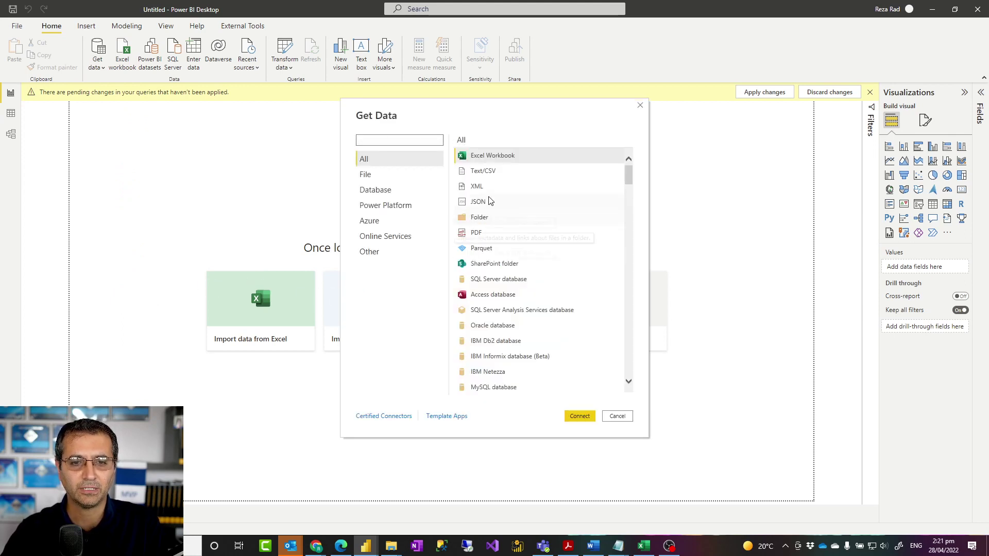
{"action": "left_click", "coordinate": [370, 175]}
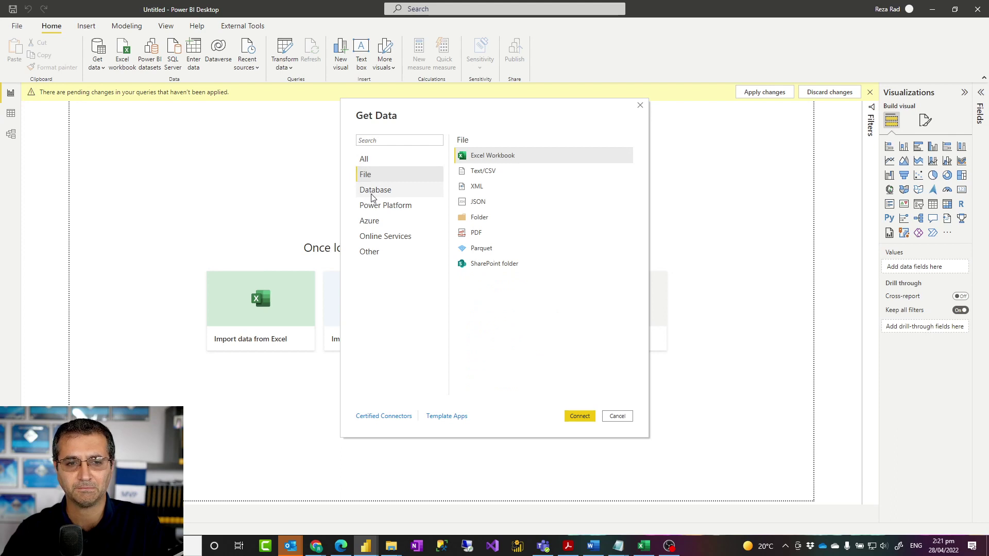
{"action": "left_click", "coordinate": [373, 195]}
{"action": "left_click", "coordinate": [374, 210]}
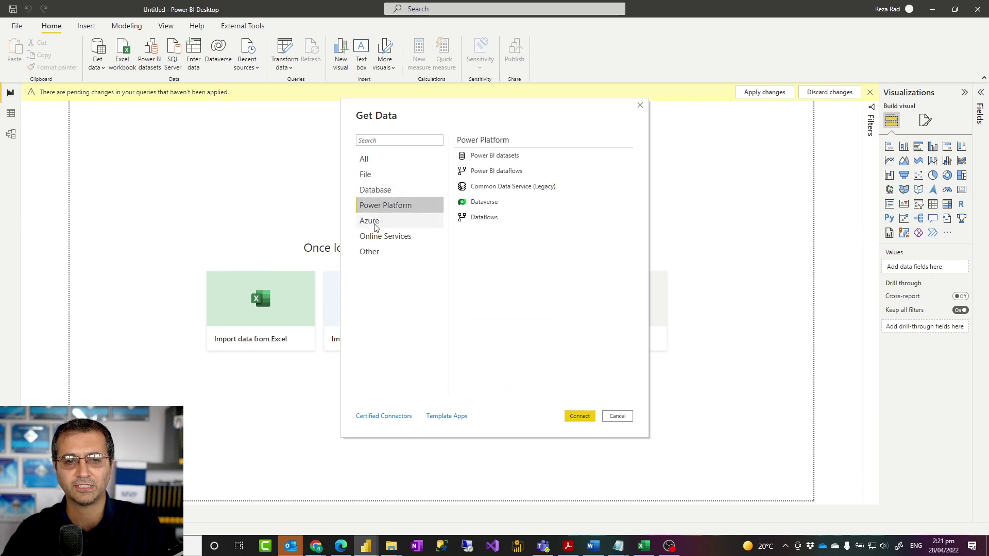
{"action": "left_click", "coordinate": [371, 224]}
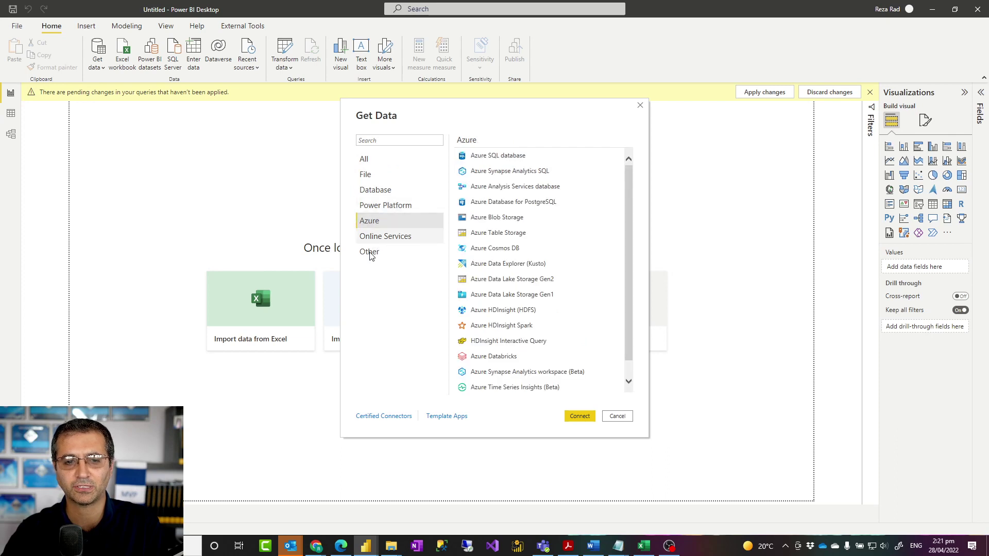
{"action": "left_click", "coordinate": [371, 243]}
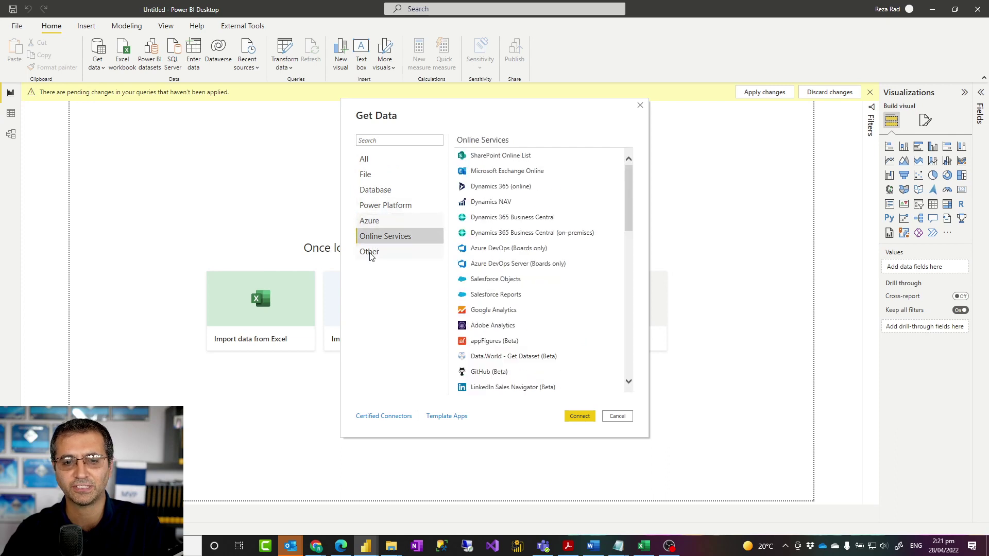
{"action": "left_click", "coordinate": [367, 175]}
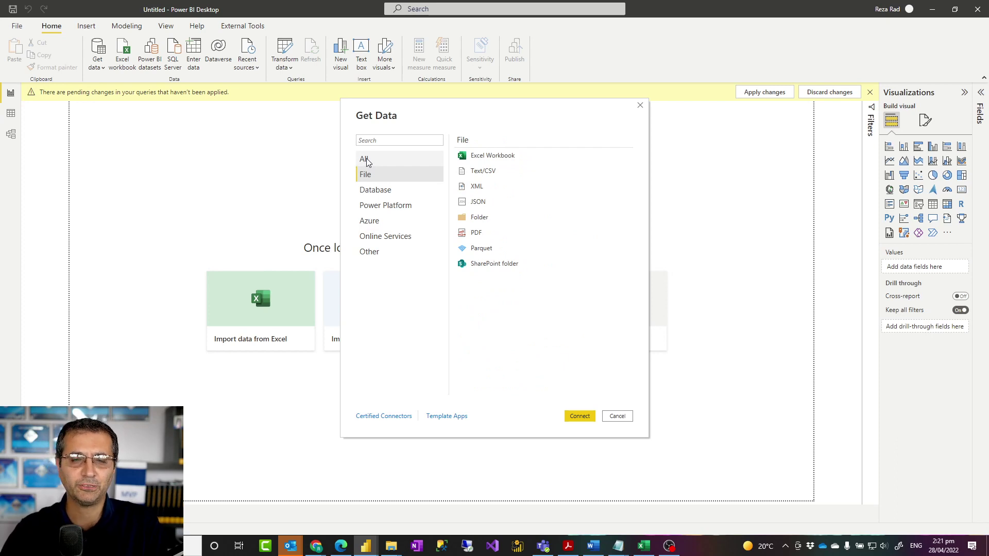
{"action": "left_click", "coordinate": [366, 160]}
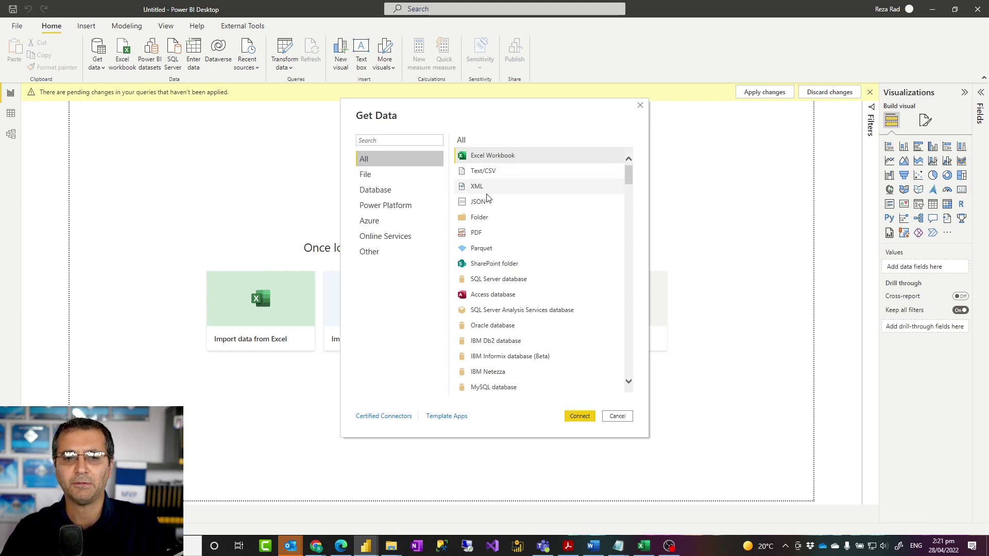
Start a SQL Server database connection to localhost in Import mode, view the Database credential option, and cancel
{"action": "double_click", "coordinate": [495, 282]}
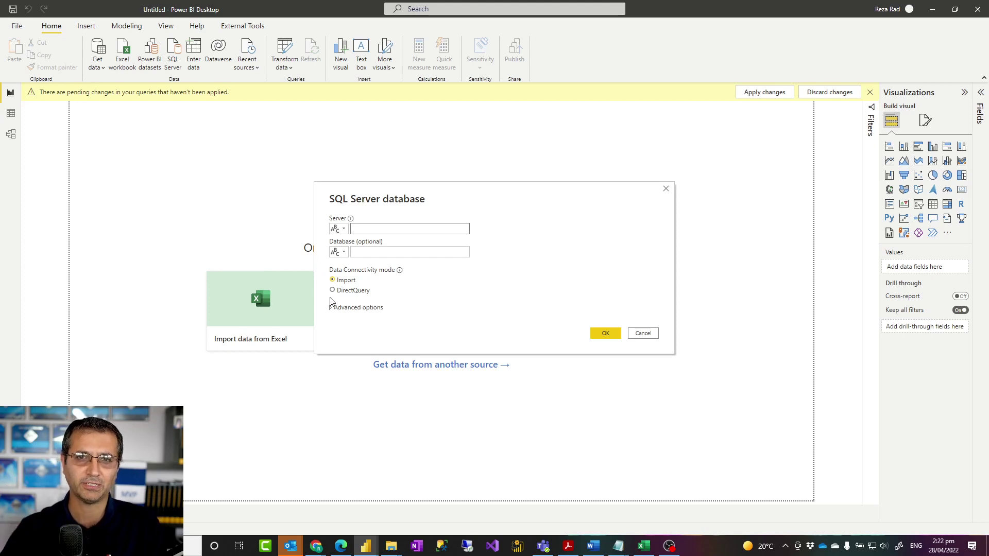
{"action": "left_click", "coordinate": [375, 229]}
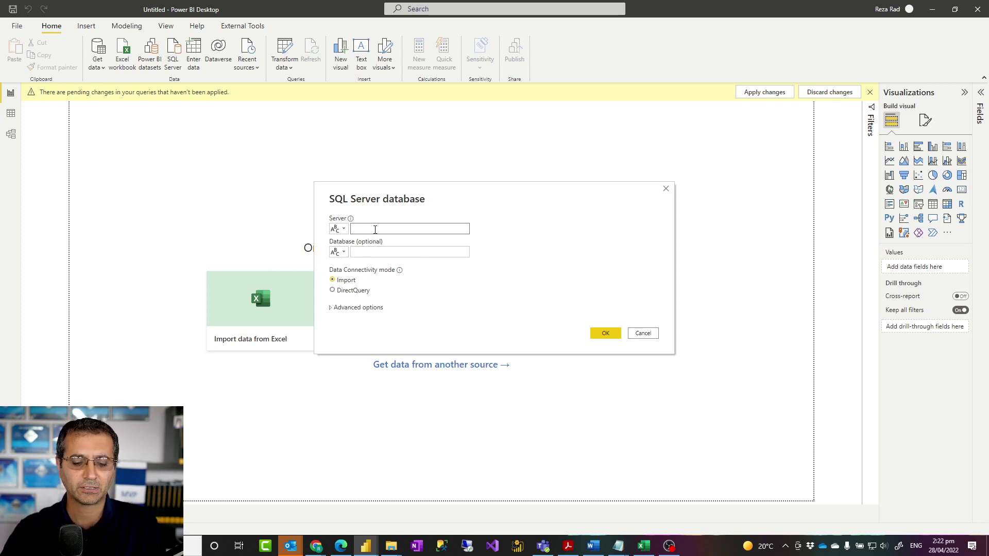
{"action": "type", "text": "lo"}
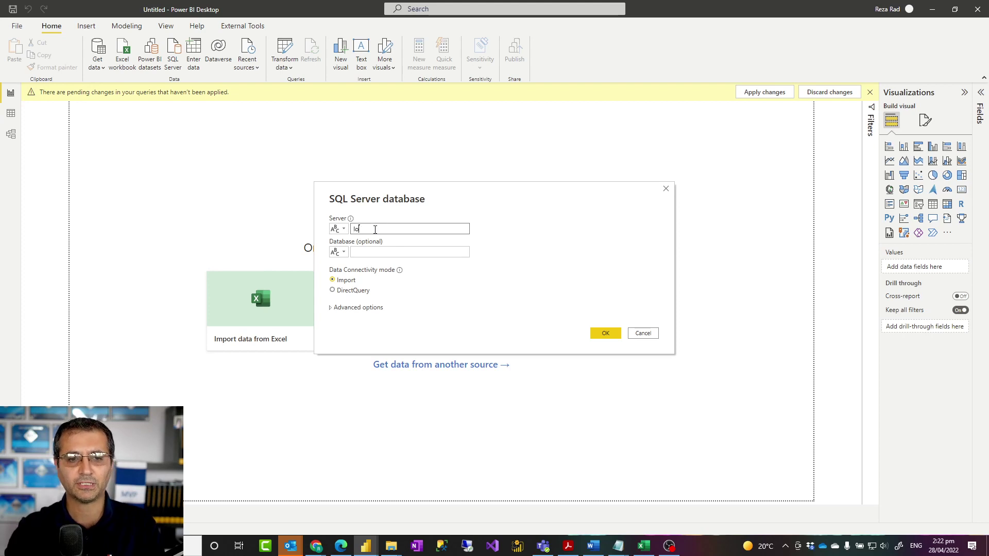
{"action": "type", "text": "calhost"}
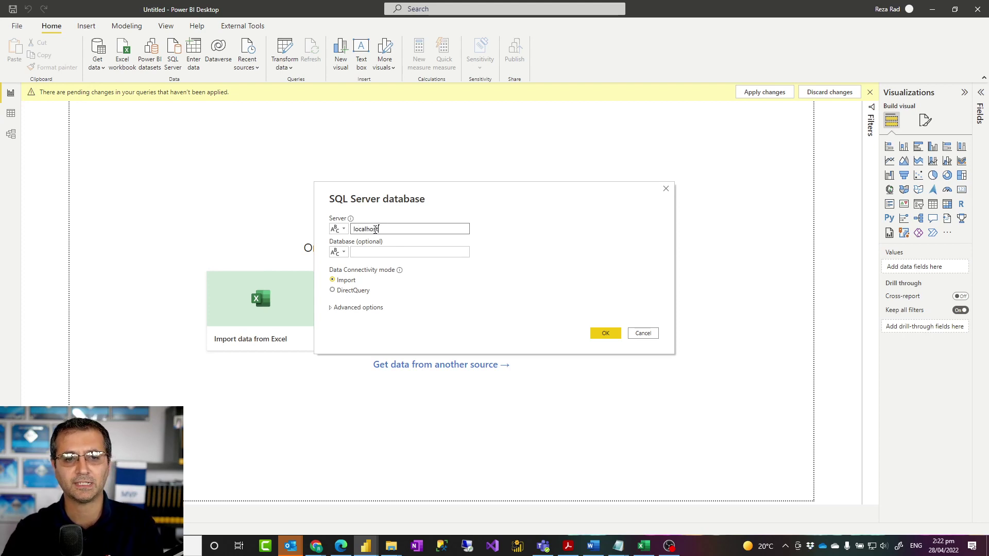
{"action": "left_click", "coordinate": [606, 334]}
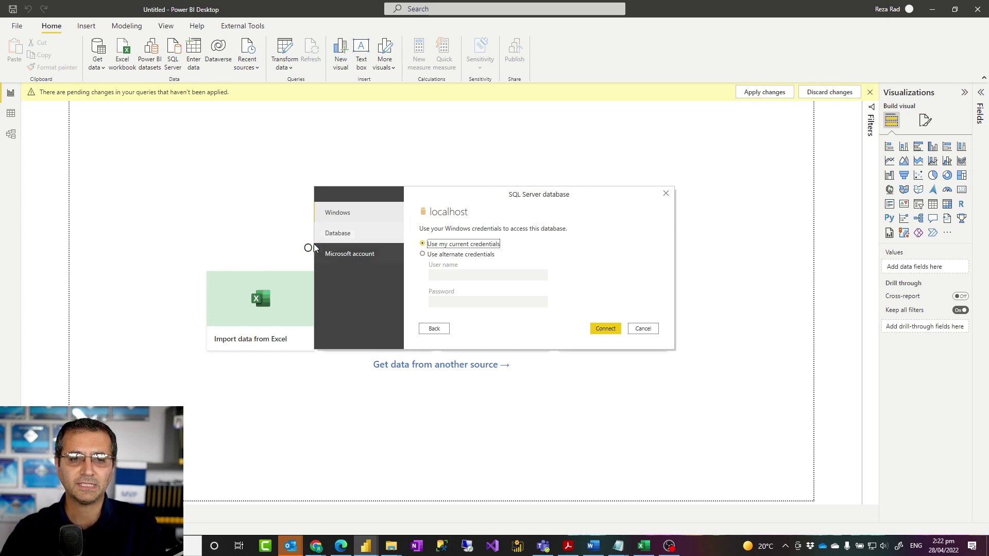
{"action": "left_click", "coordinate": [342, 233]}
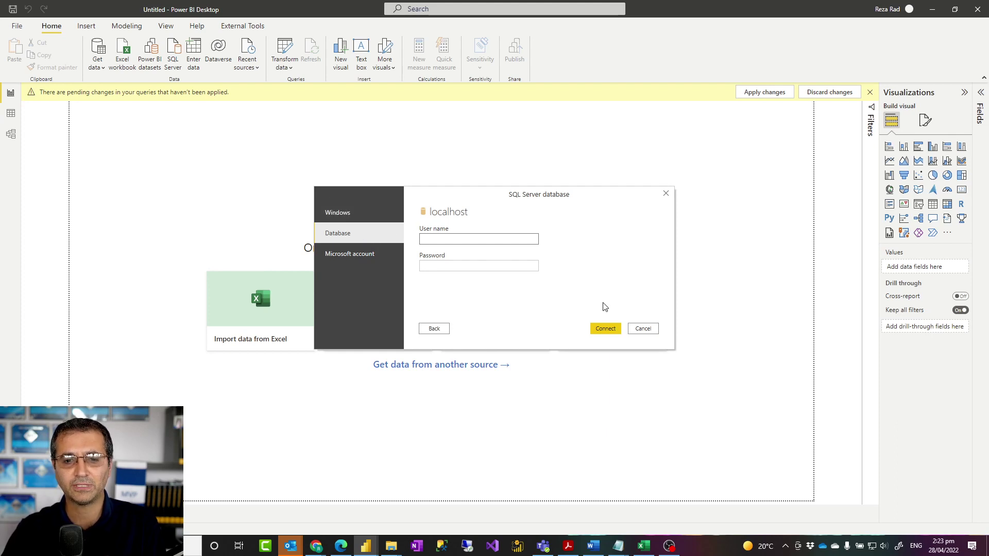
{"action": "left_click", "coordinate": [643, 329]}
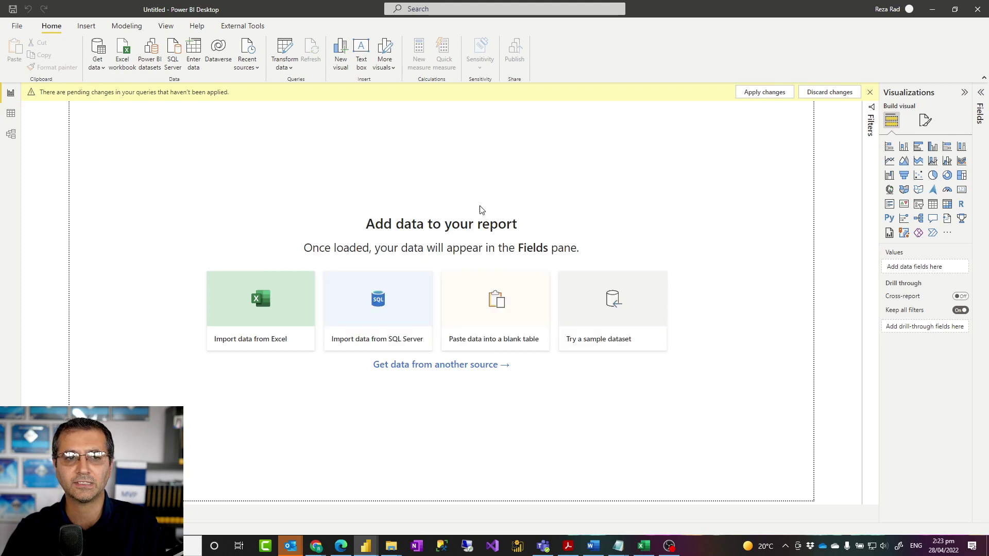
Preview the DimPromotion table of AdventureWorksDW2019 from the recent Local SQL database source and leave without loading it
{"action": "left_click", "coordinate": [254, 66]}
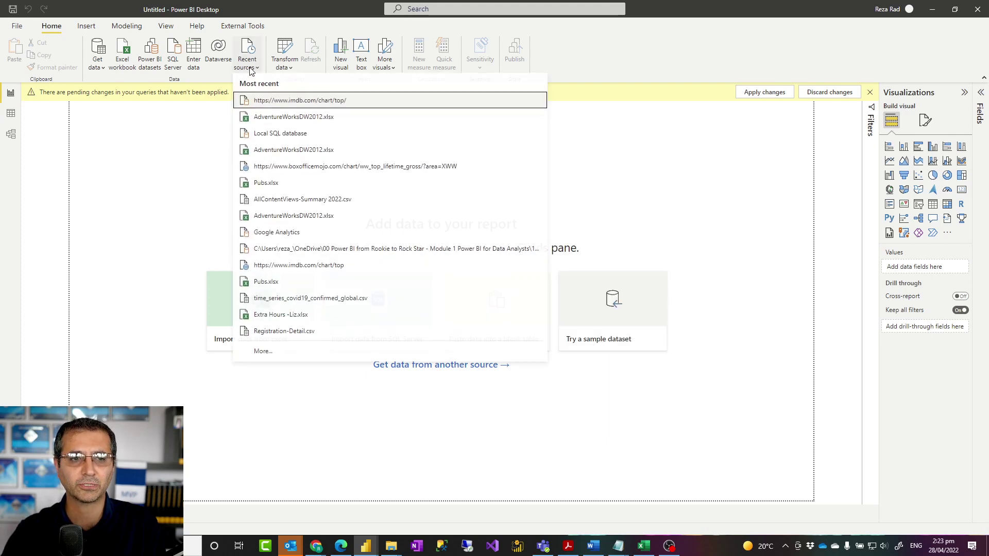
{"action": "left_click", "coordinate": [269, 140]}
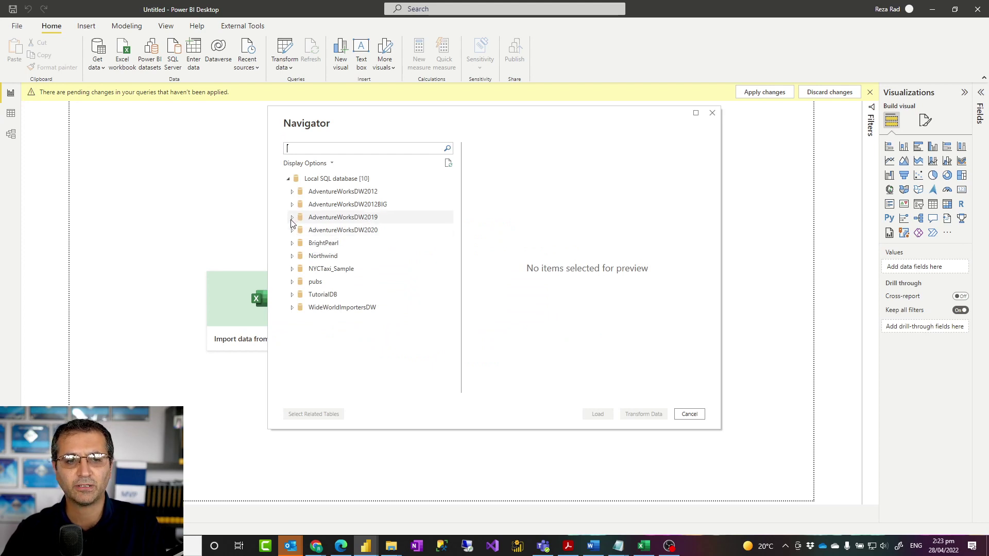
{"action": "left_click", "coordinate": [292, 217]}
{"action": "scroll", "coordinate": [313, 263], "scroll_direction": "down", "scroll_amount": 5}
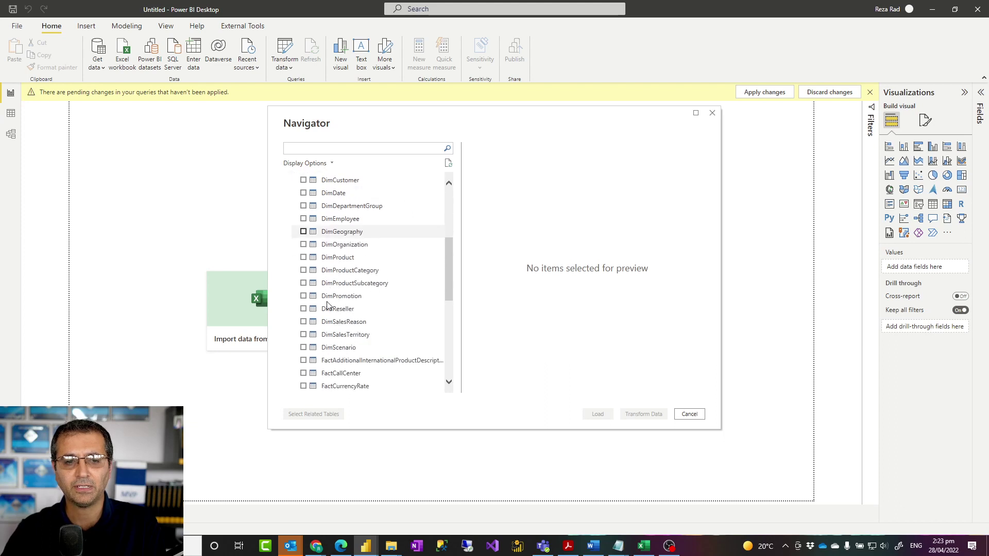
{"action": "left_click", "coordinate": [303, 297]}
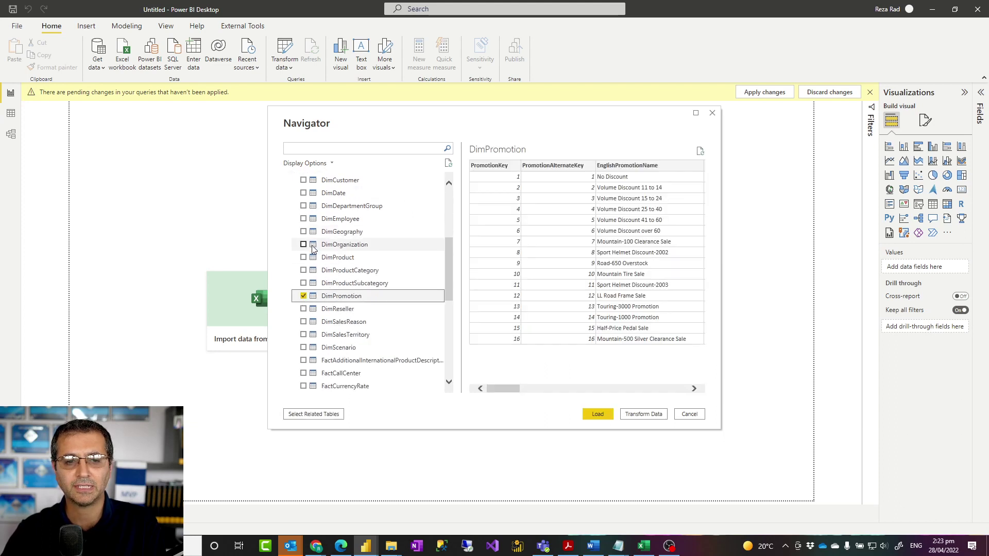
{"action": "left_click", "coordinate": [690, 415]}
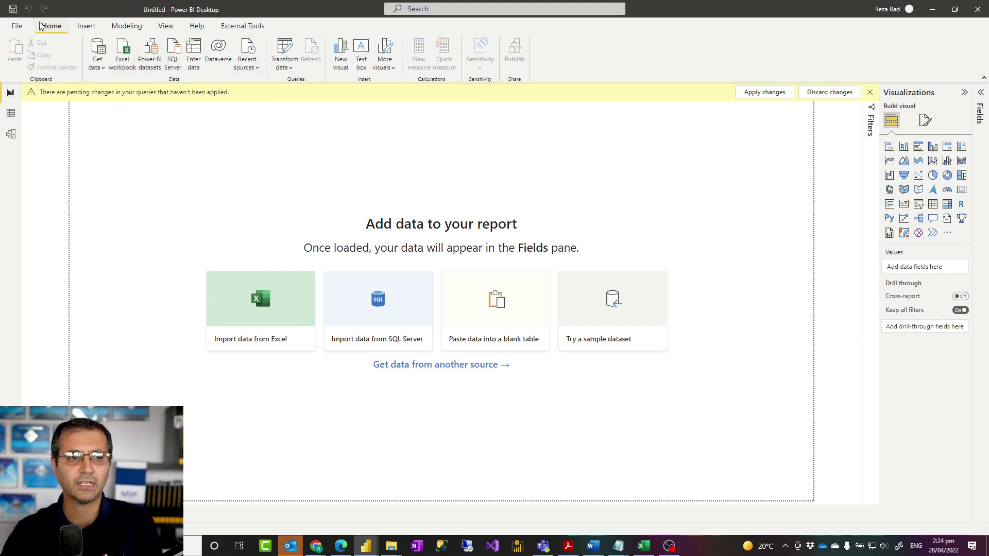
Open the data source settings and compare the data sources in the current file with the global permissions
{"action": "left_click", "coordinate": [291, 68]}
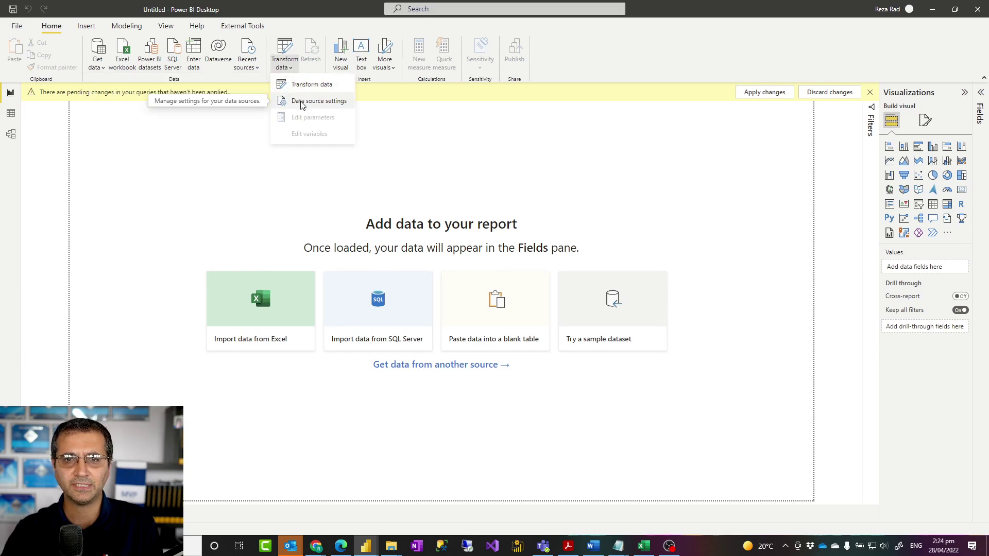
{"action": "left_click", "coordinate": [302, 102]}
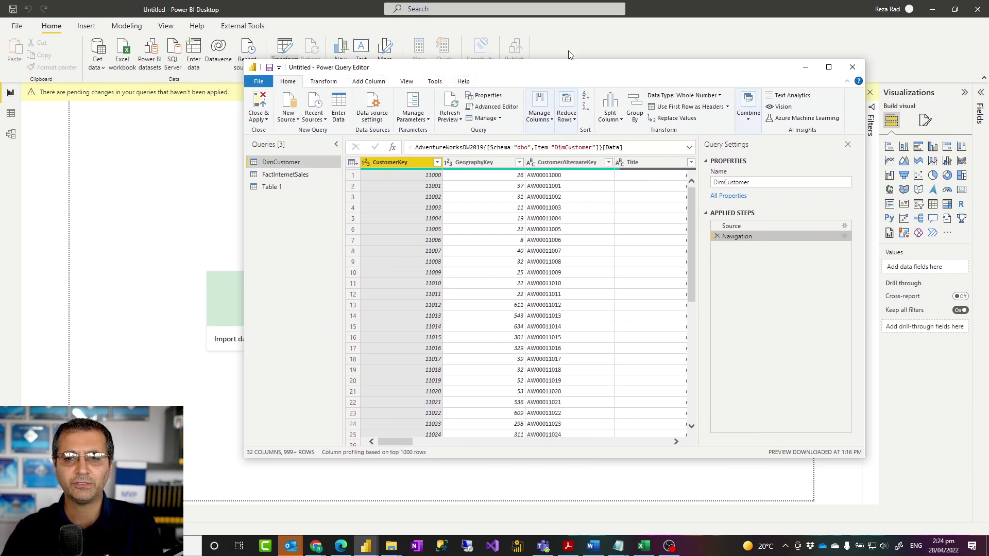
{"action": "left_click", "coordinate": [330, 13]}
{"action": "left_click", "coordinate": [285, 68]}
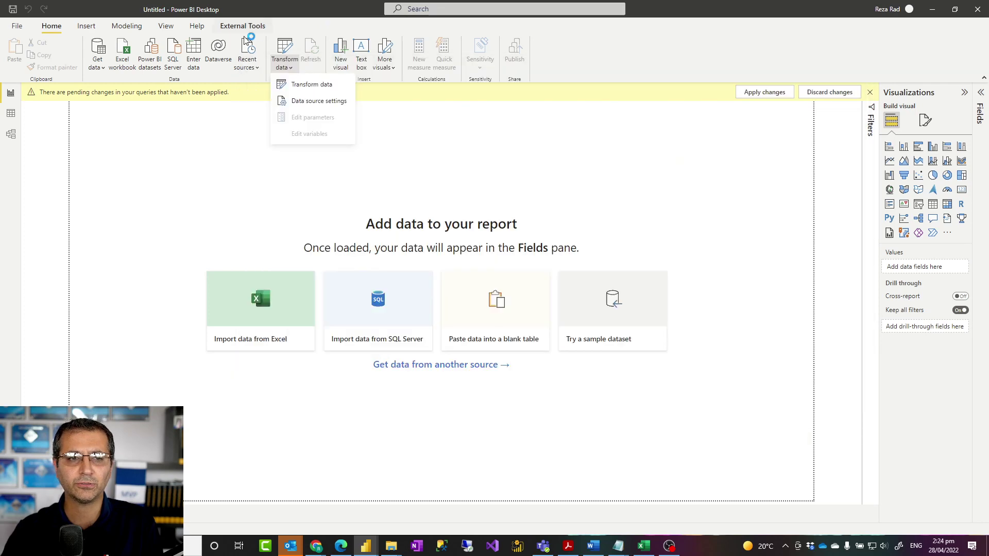
{"action": "left_click", "coordinate": [307, 103]}
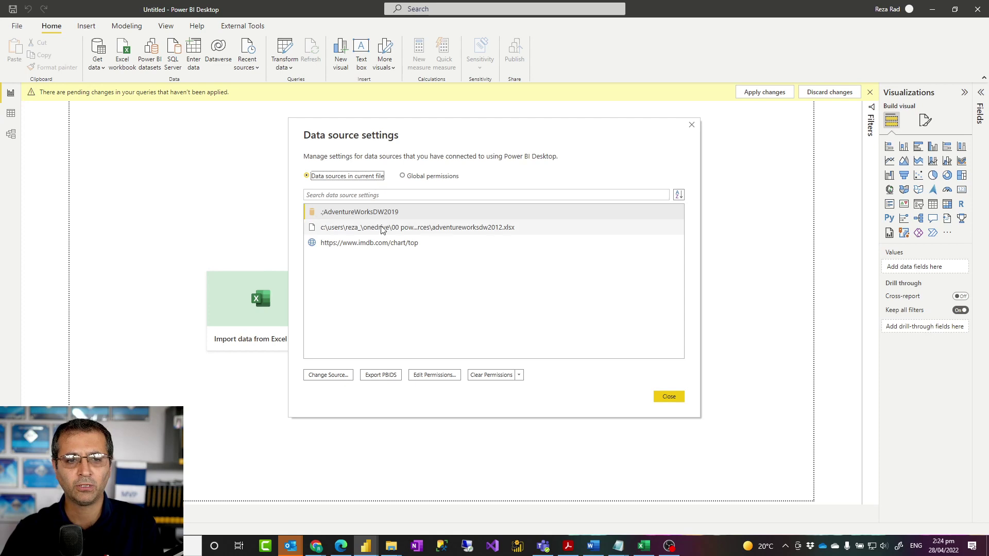
{"action": "left_click", "coordinate": [360, 242]}
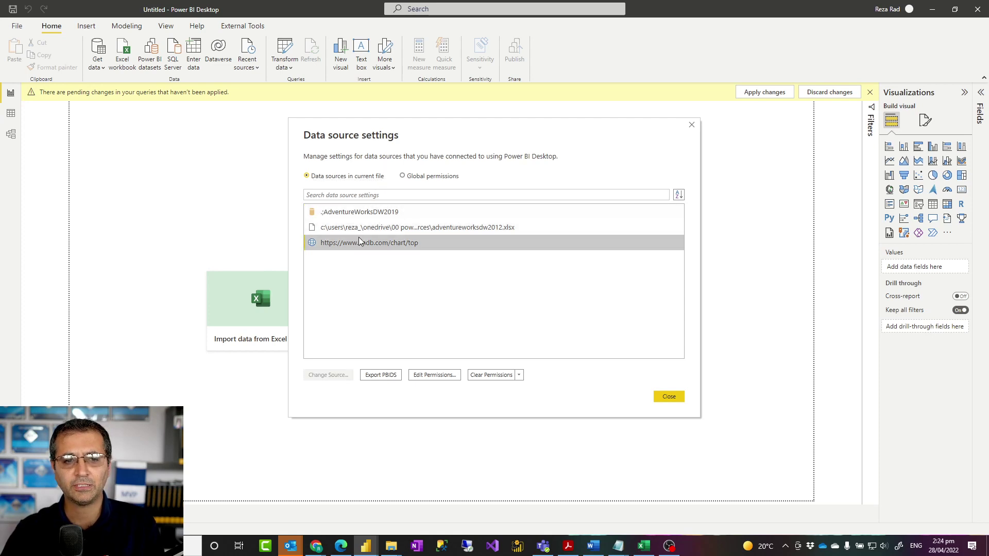
{"action": "left_click", "coordinate": [402, 177]}
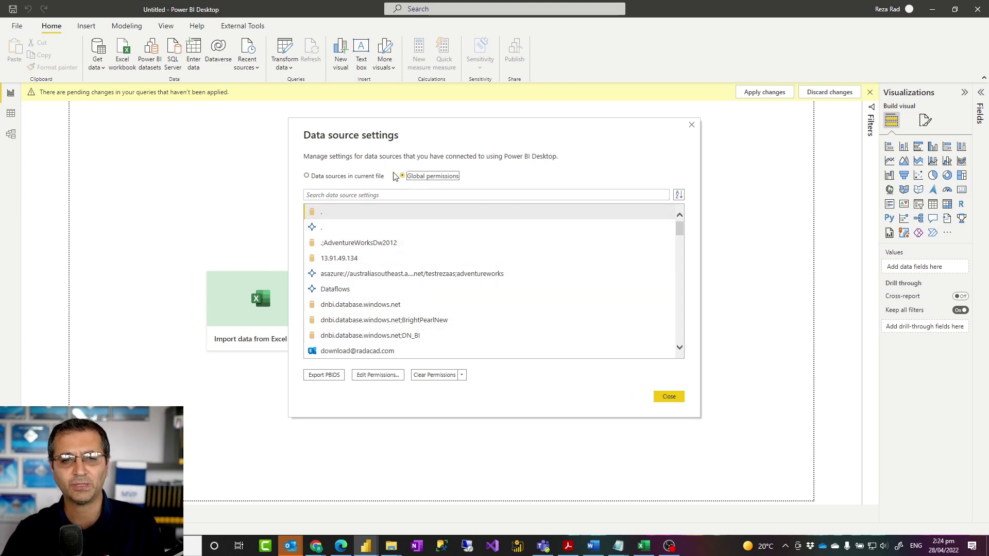
{"action": "left_click", "coordinate": [338, 177]}
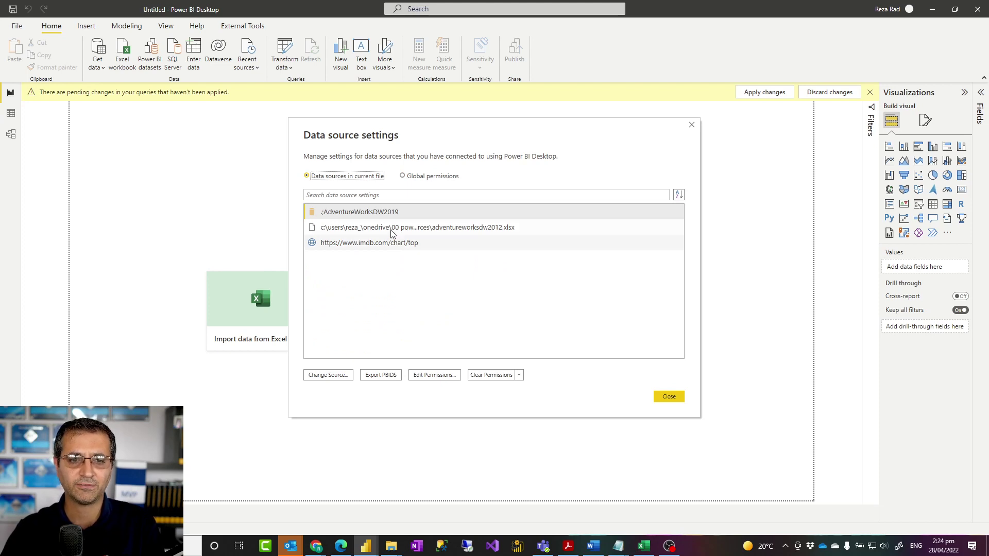
View the change-source settings of the AdventureWorksDW2019 SQL Server data source and cancel without changes
{"action": "left_click", "coordinate": [375, 227]}
{"action": "left_click", "coordinate": [361, 213]}
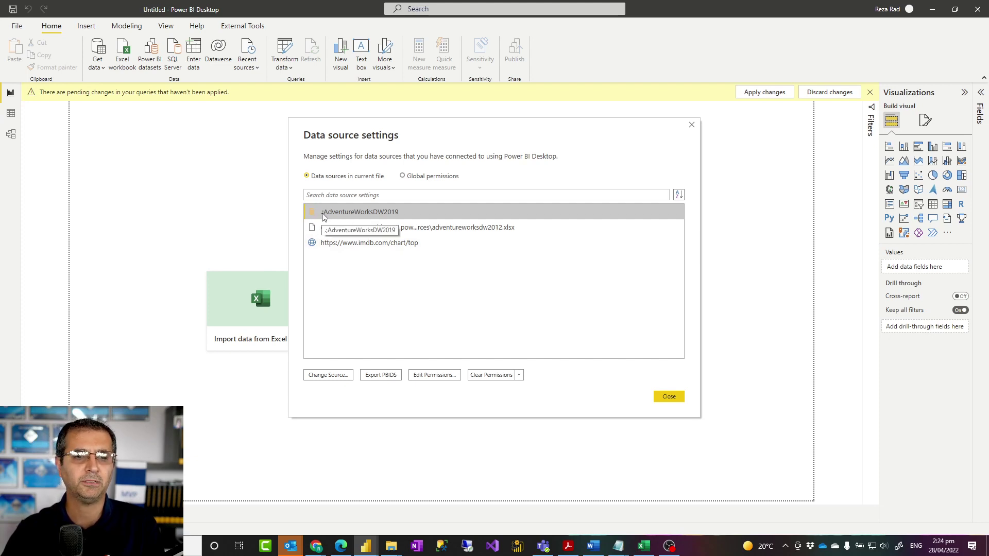
{"action": "left_click", "coordinate": [321, 379]}
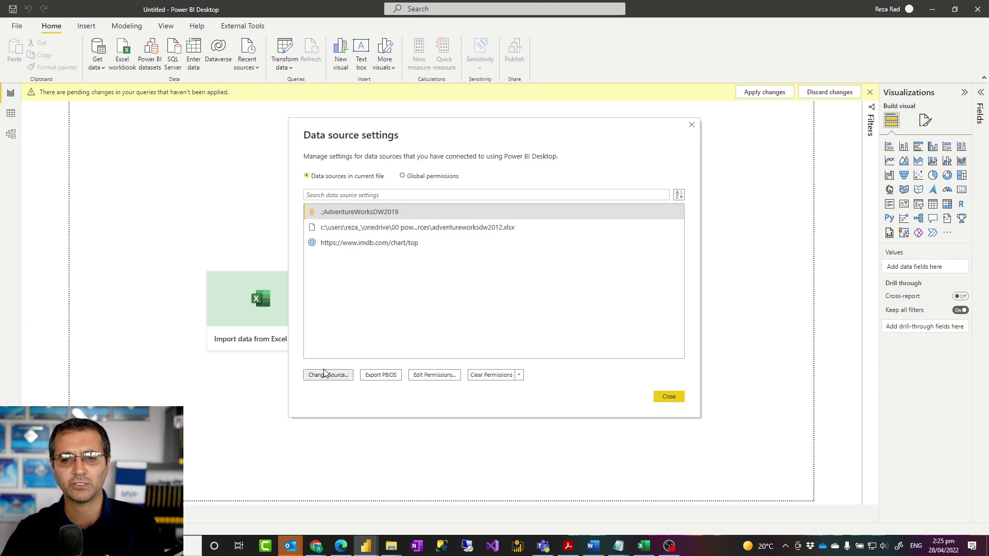
{"action": "left_click_drag", "start_coordinate": [511, 209], "coordinate": [665, 222]}
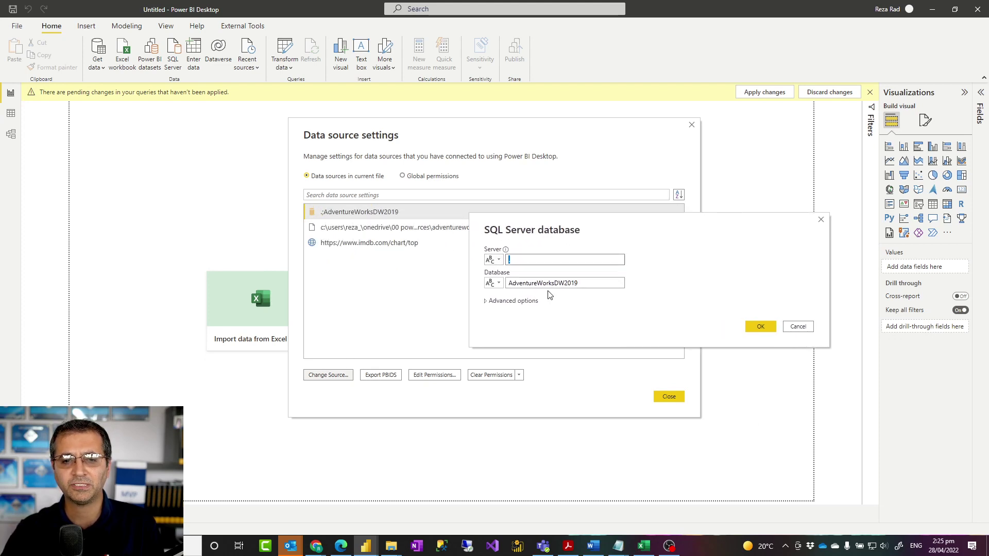
{"action": "left_click", "coordinate": [592, 283]}
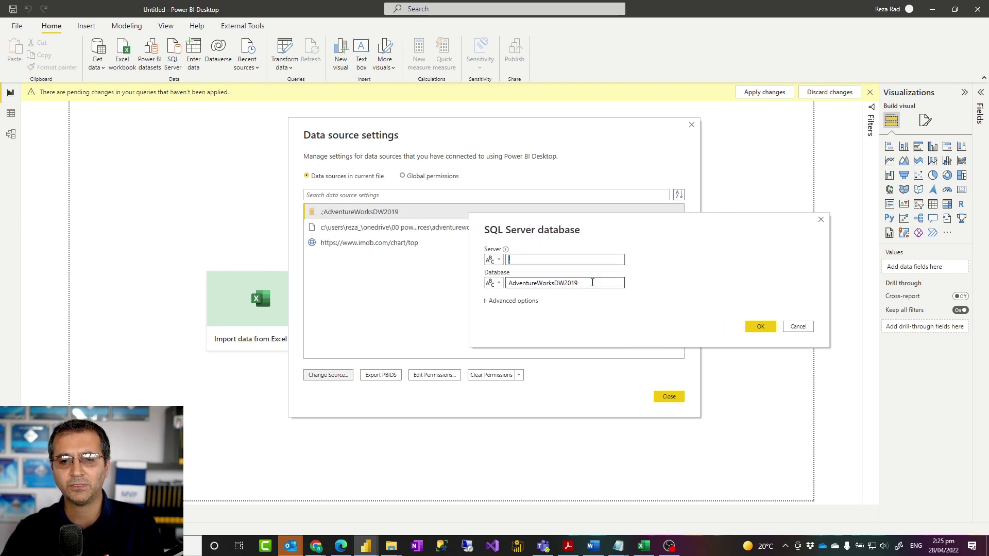
{"action": "left_click", "coordinate": [797, 327]}
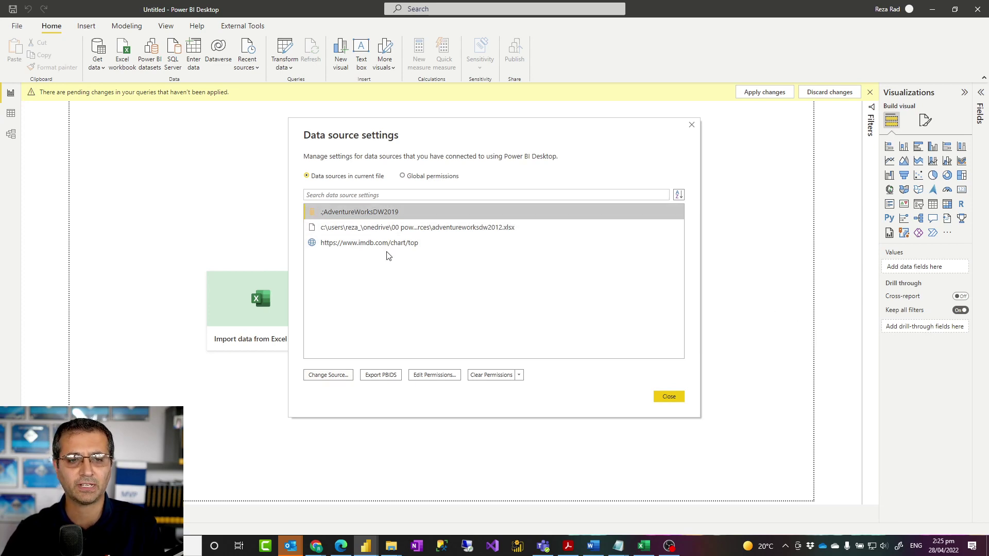
View the permissions of the AdventureWorksDW2019 source and its Windows credentials, and cancel the credential editing
{"action": "left_click", "coordinate": [428, 375]}
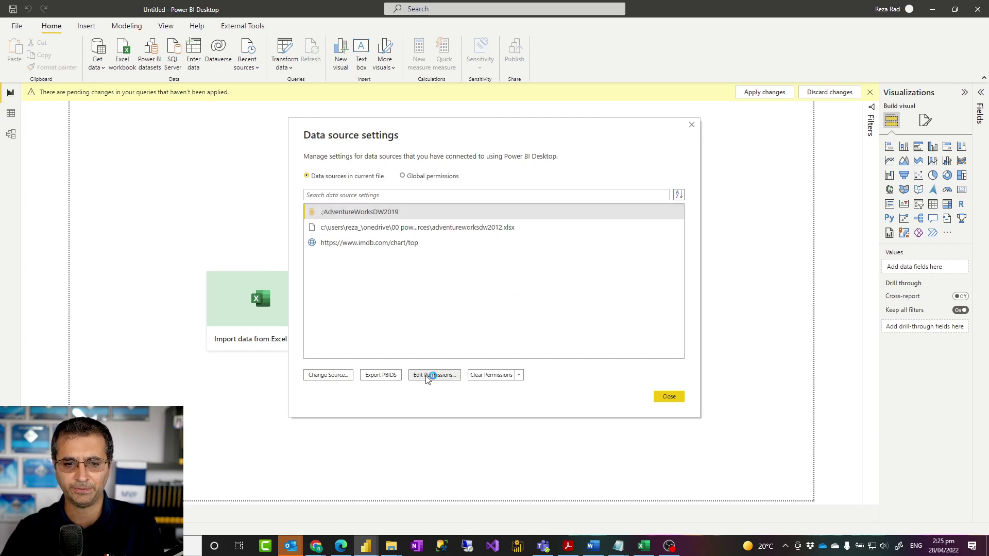
{"action": "left_click_drag", "start_coordinate": [506, 154], "coordinate": [647, 166]}
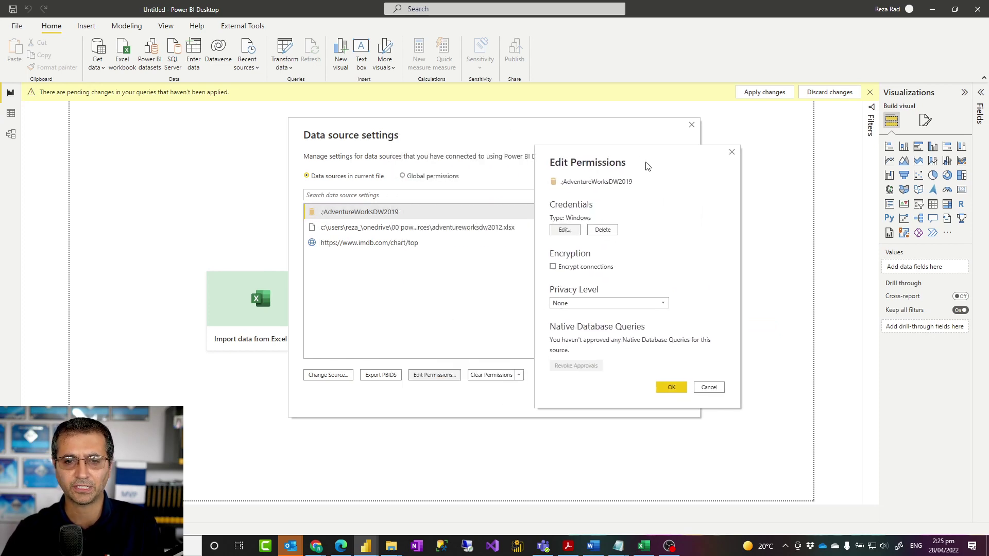
{"action": "left_click", "coordinate": [565, 230]}
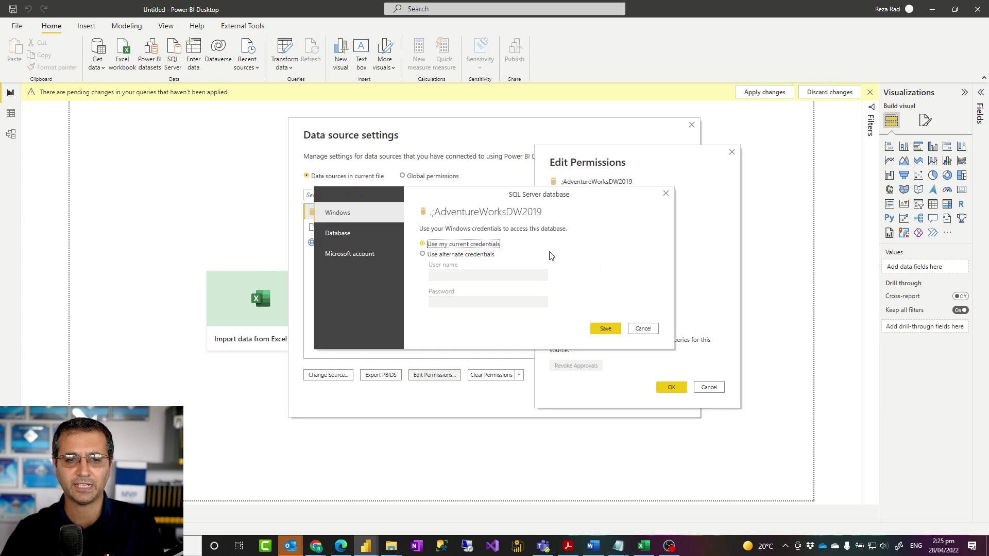
{"action": "left_click", "coordinate": [650, 332]}
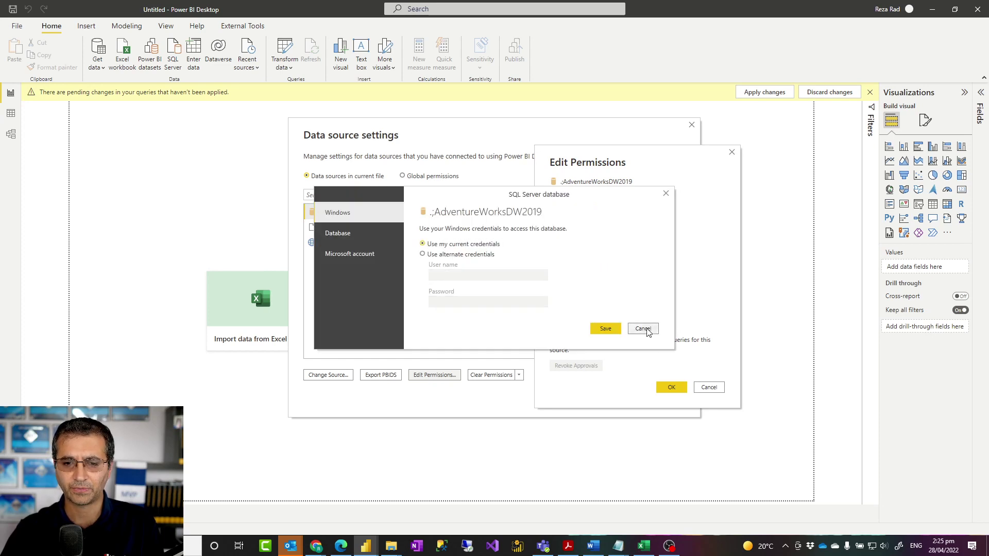
Cancel the permission editing of the AdventureWorksDW2019 source and close the data source settings
{"action": "left_click", "coordinate": [709, 389]}
{"action": "left_click", "coordinate": [489, 383]}
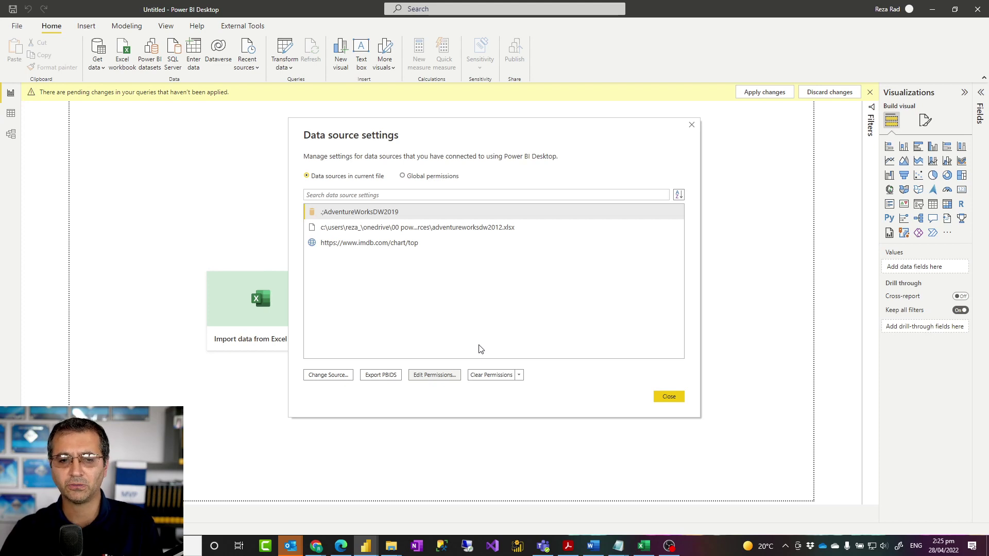
{"action": "left_click", "coordinate": [669, 397]}
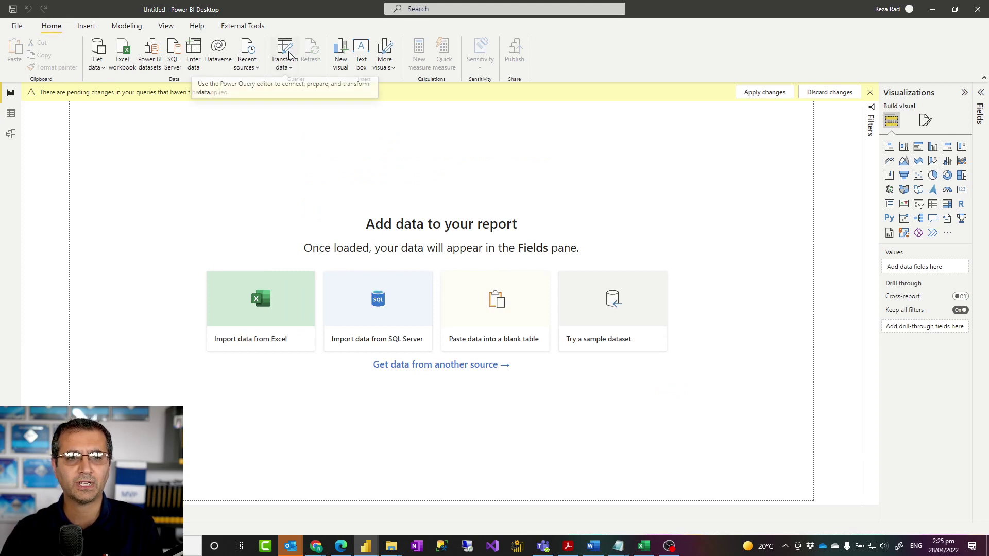
Switch to the open Power Query Editor window and maximize it
{"action": "mouse_move", "coordinate": [367, 546]}
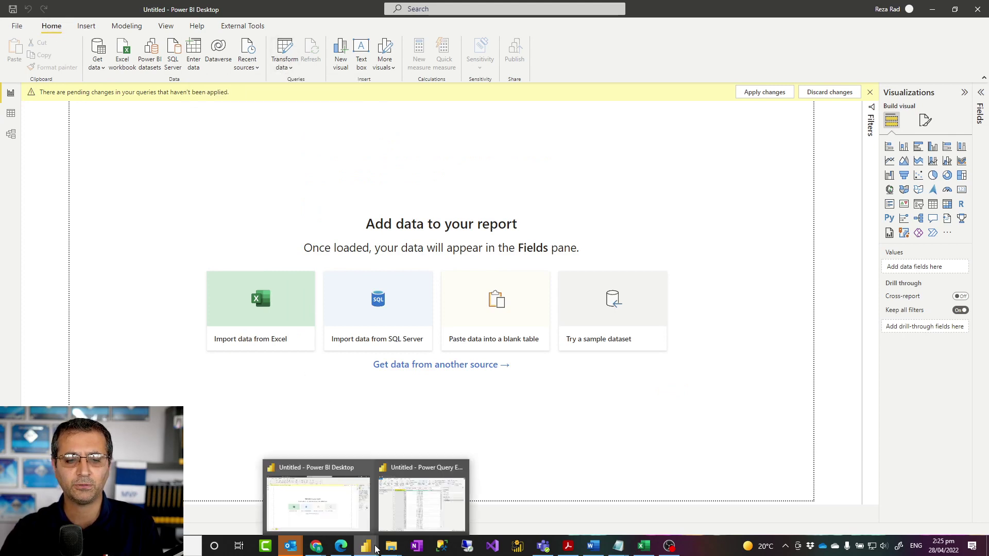
{"action": "left_click", "coordinate": [406, 522]}
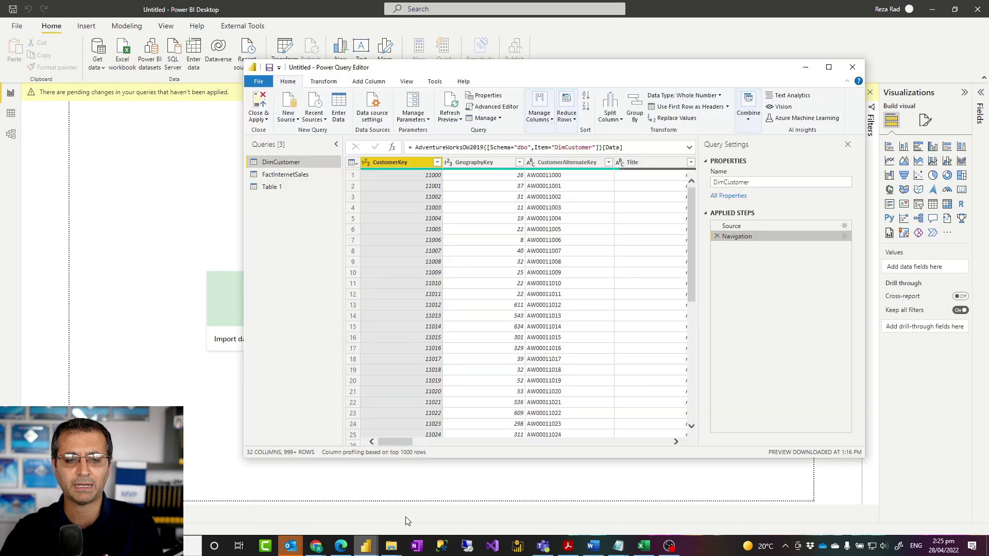
{"action": "double_click", "coordinate": [591, 71]}
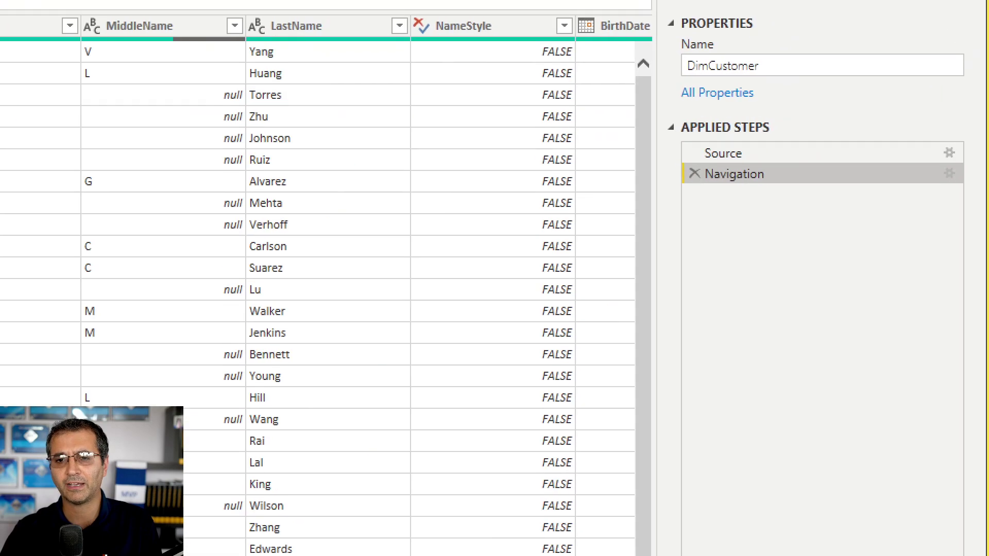
View the settings of the DimCustomer query's Navigation step, cancel without changes, and examine the step's formula
{"action": "left_click_drag", "start_coordinate": [673, 160], "coordinate": [972, 193]}
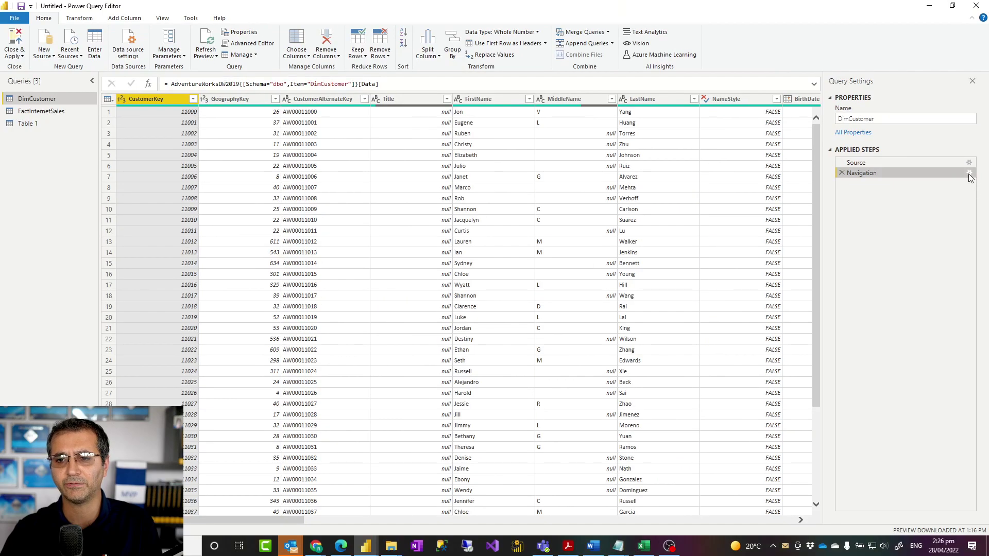
{"action": "left_click", "coordinate": [969, 174]}
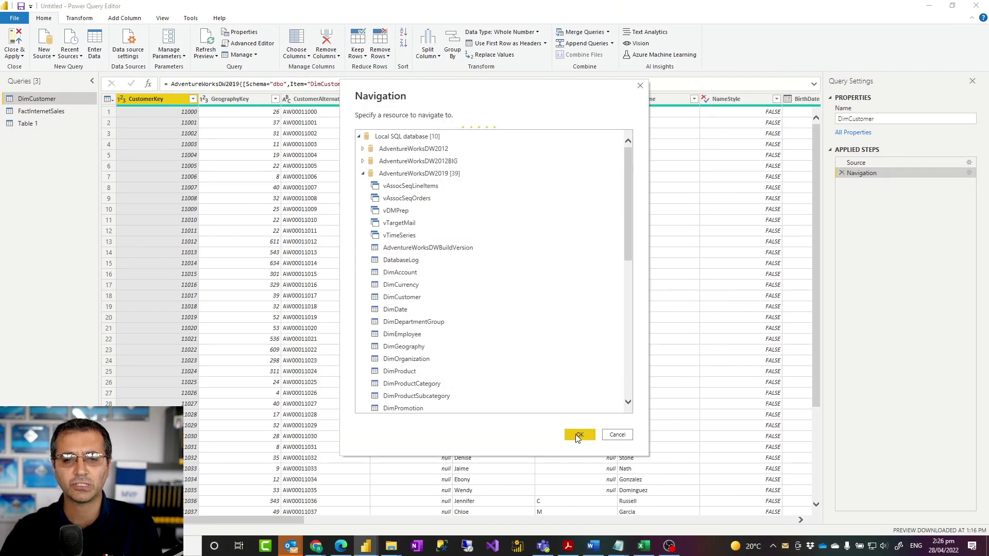
{"action": "left_click", "coordinate": [620, 441]}
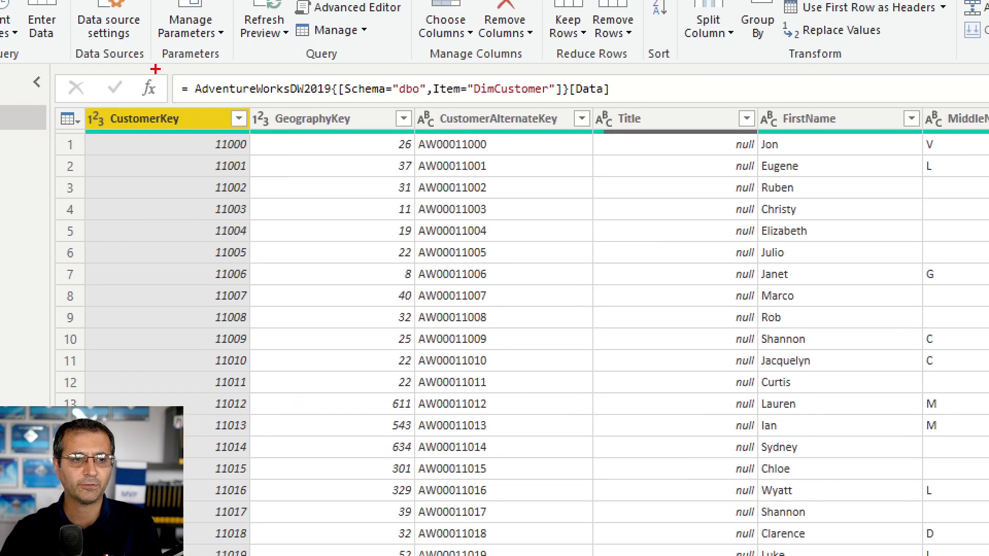
{"action": "left_click_drag", "start_coordinate": [155, 69], "coordinate": [662, 109]}
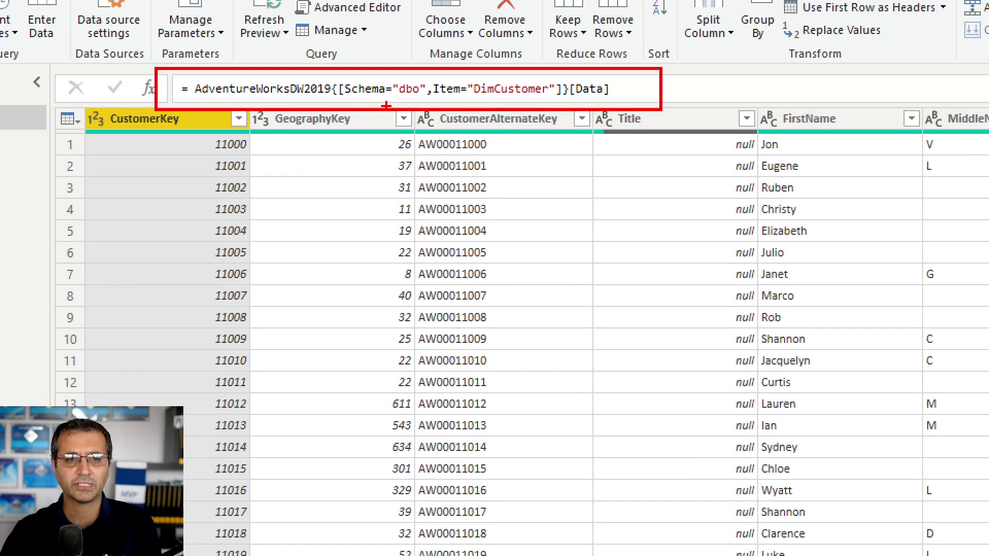